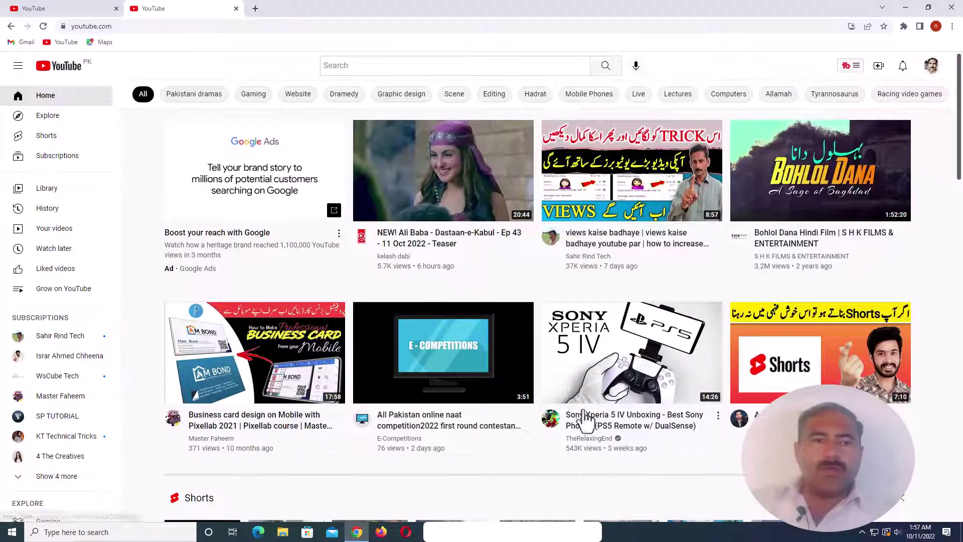
Open Gmail in a new browser tab, then return to the YouTube home page tab
{"action": "left_click", "coordinate": [256, 9]}
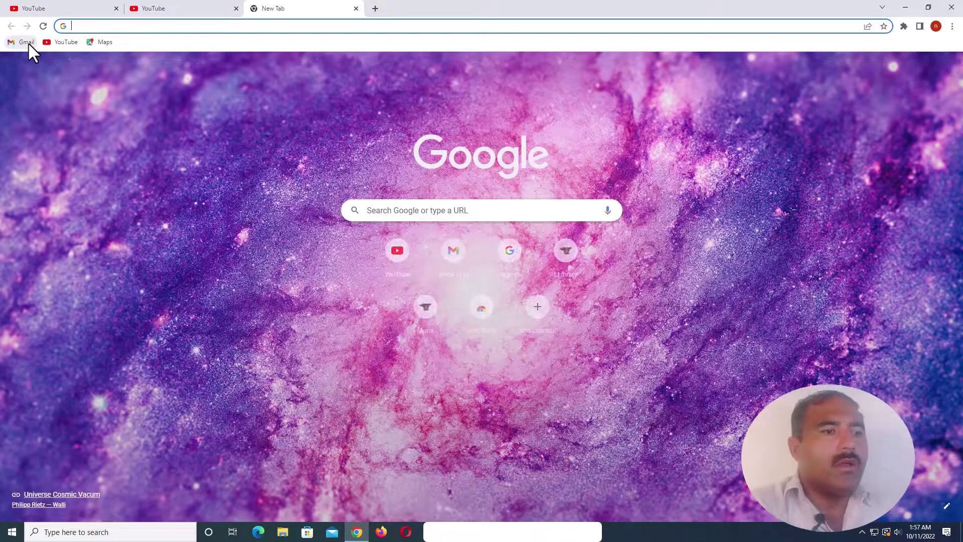
{"action": "left_click", "coordinate": [28, 42]}
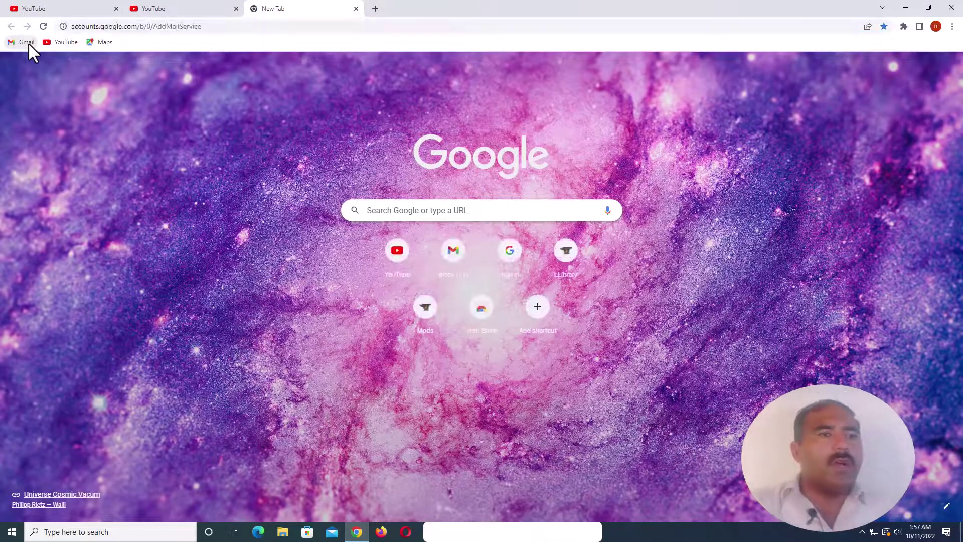
{"action": "left_click", "coordinate": [165, 7]}
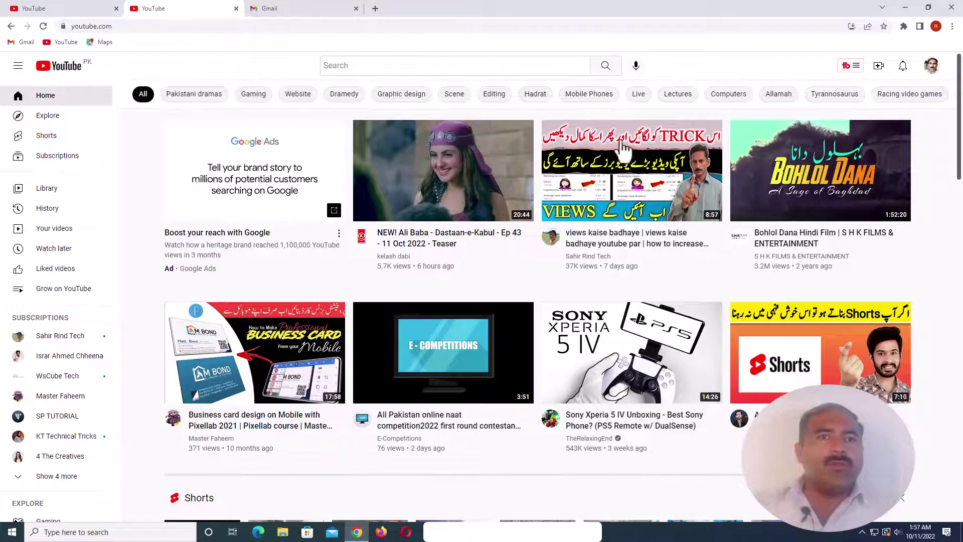
{"action": "mouse_move", "coordinate": [700, 165]}
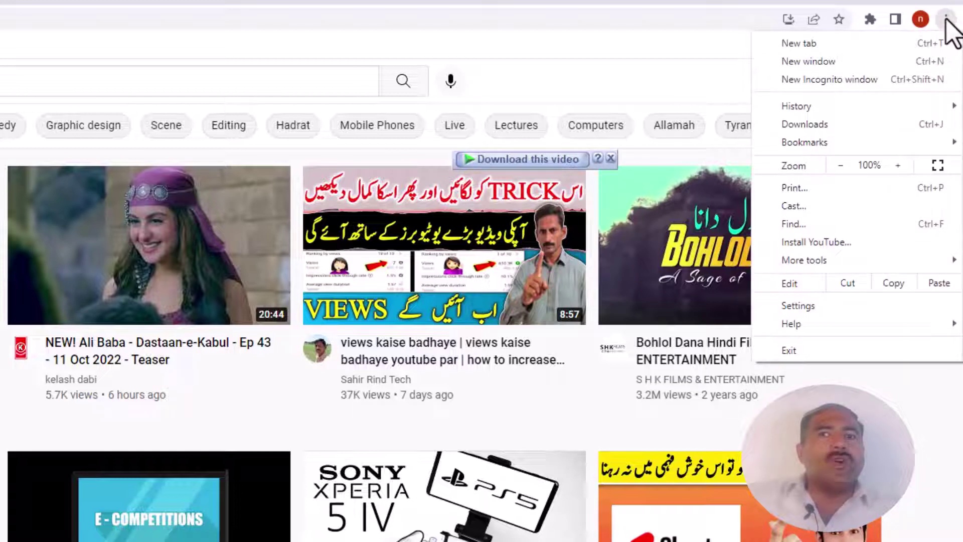
{"action": "left_click", "coordinate": [946, 20]}
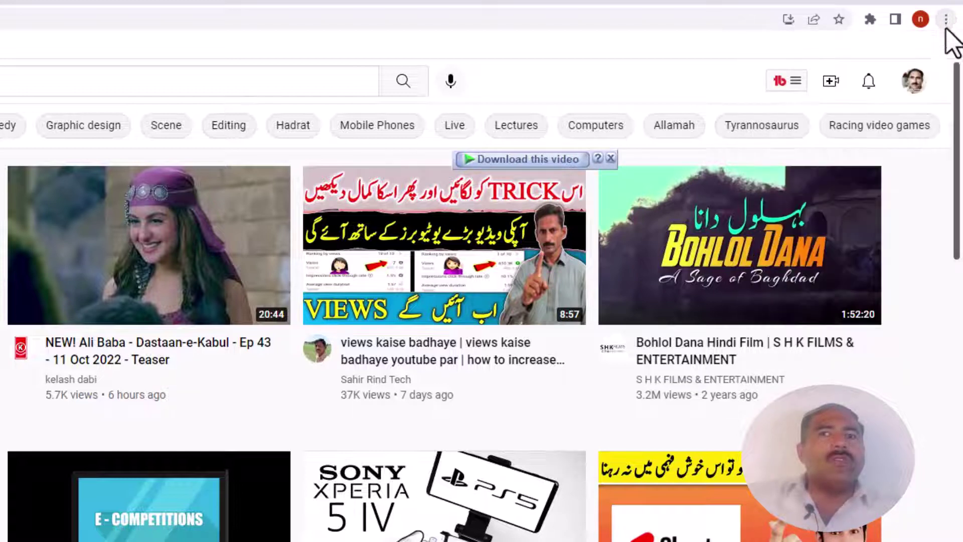
{"action": "left_click", "coordinate": [917, 85]}
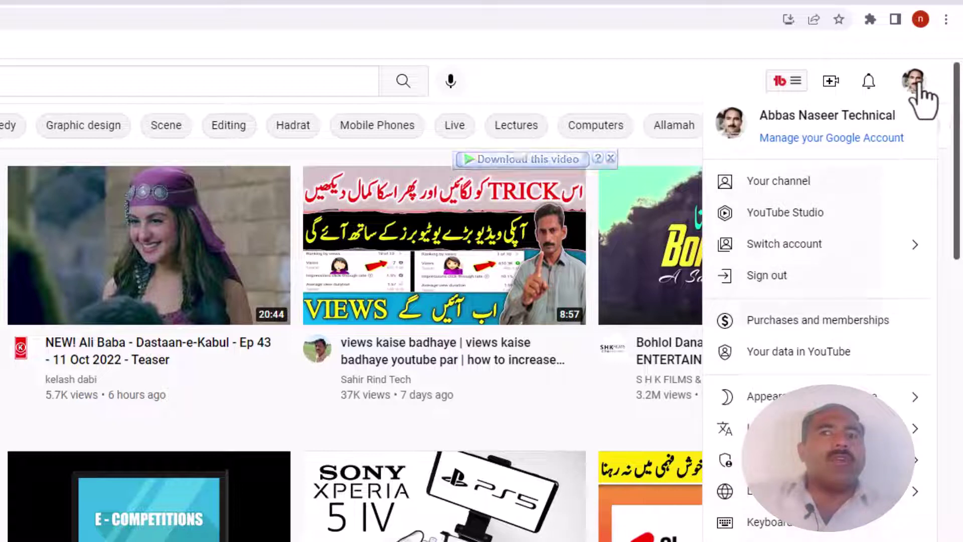
{"action": "left_click", "coordinate": [946, 20]}
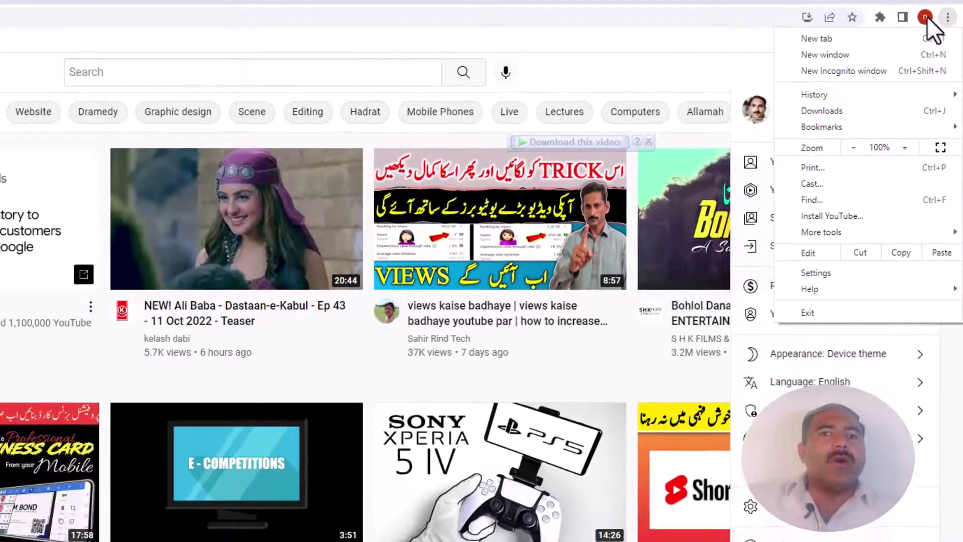
Add another Chrome profile by signing in with the second Google account's e-mail and password, with the password shown
{"action": "left_click", "coordinate": [920, 19]}
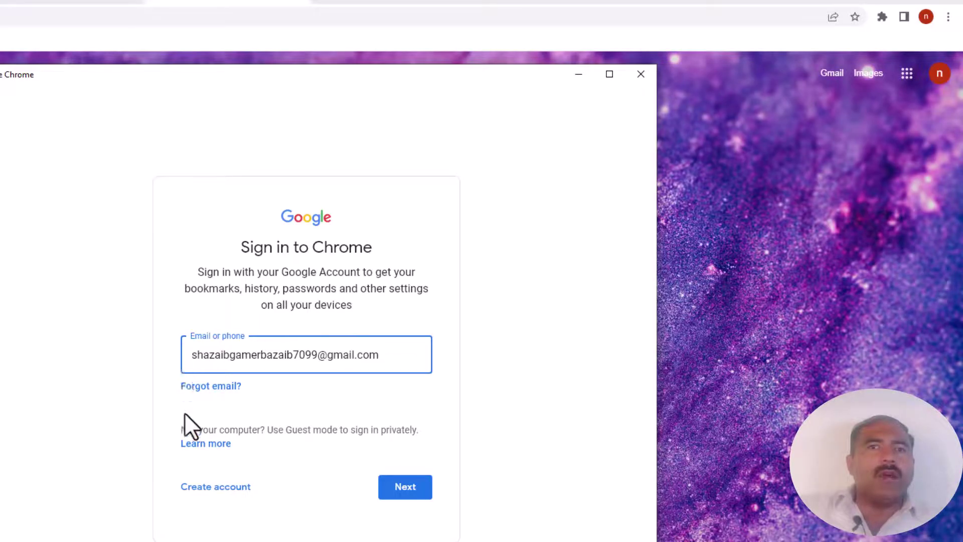
{"action": "left_click", "coordinate": [392, 492]}
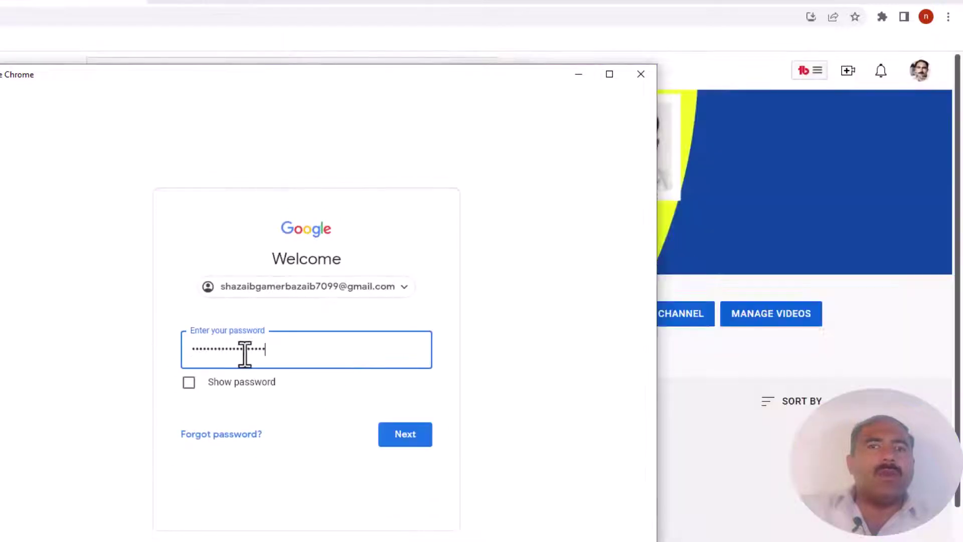
{"action": "left_click", "coordinate": [189, 383]}
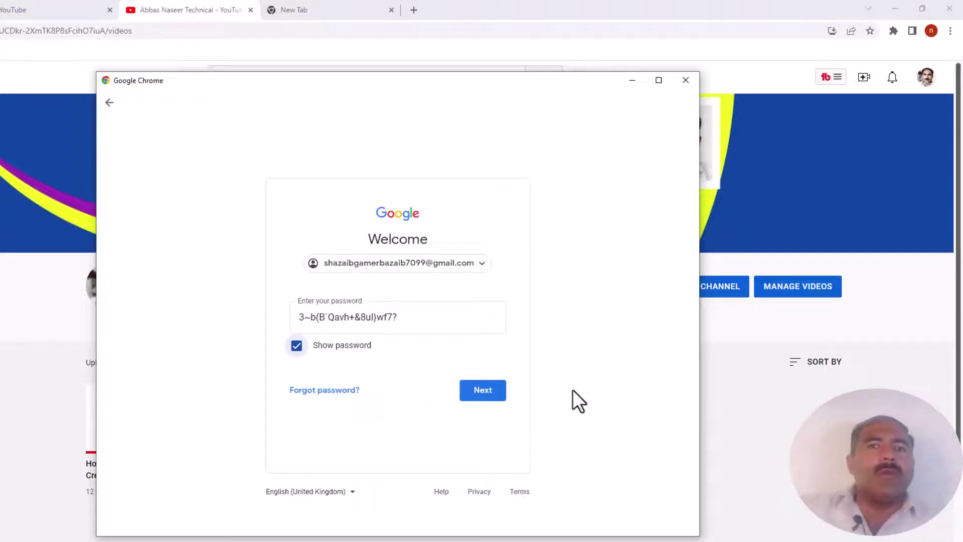
{"action": "left_click", "coordinate": [497, 397]}
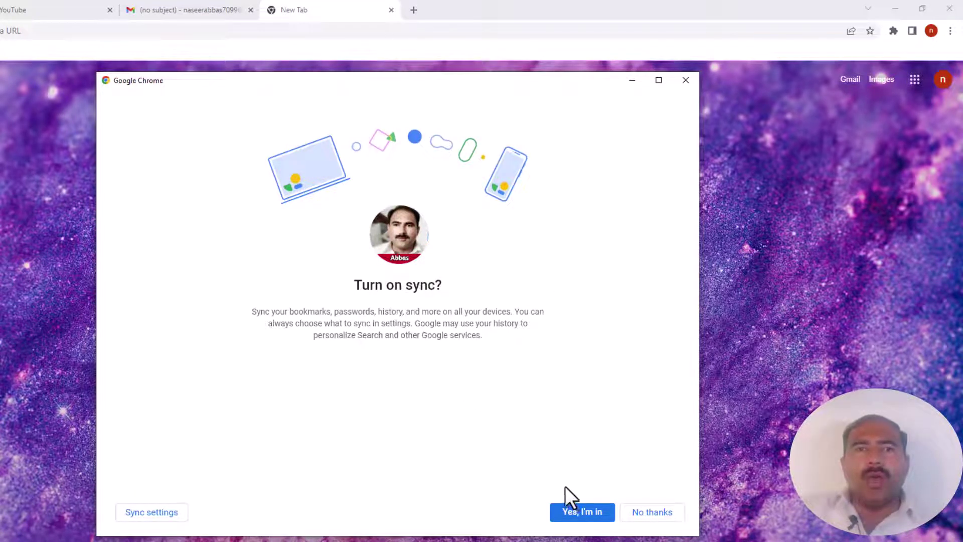
Turn on sync for the new Chrome profile and accept its suggested name and theme colour
{"action": "left_click", "coordinate": [597, 519]}
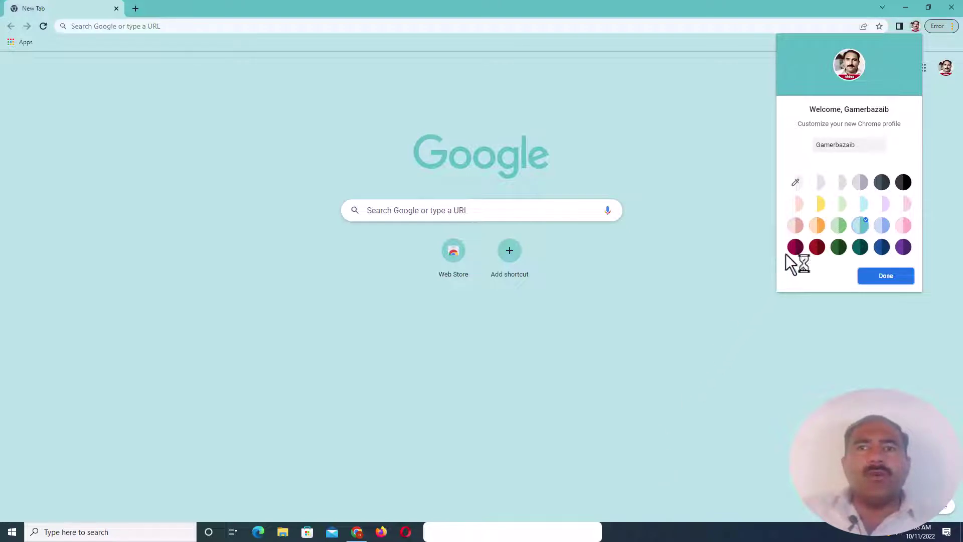
{"action": "left_click", "coordinate": [873, 279]}
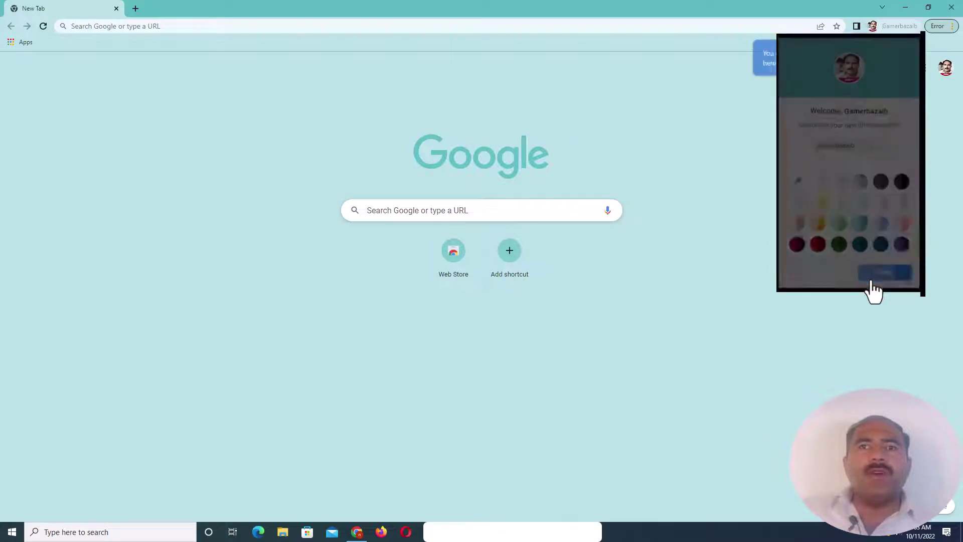
Switch to the original Chrome profile and open that account's own YouTube channel page
{"action": "left_click", "coordinate": [909, 28]}
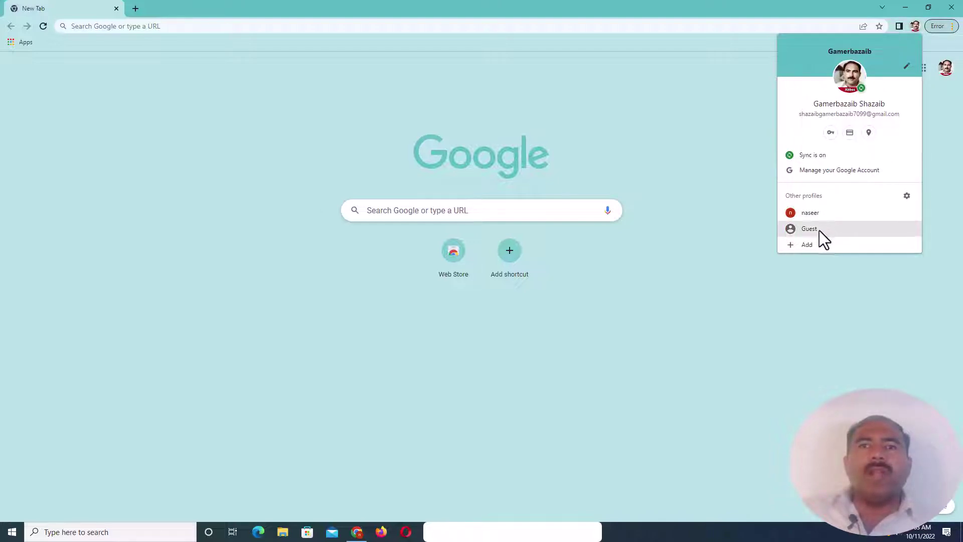
{"action": "left_click", "coordinate": [812, 215]}
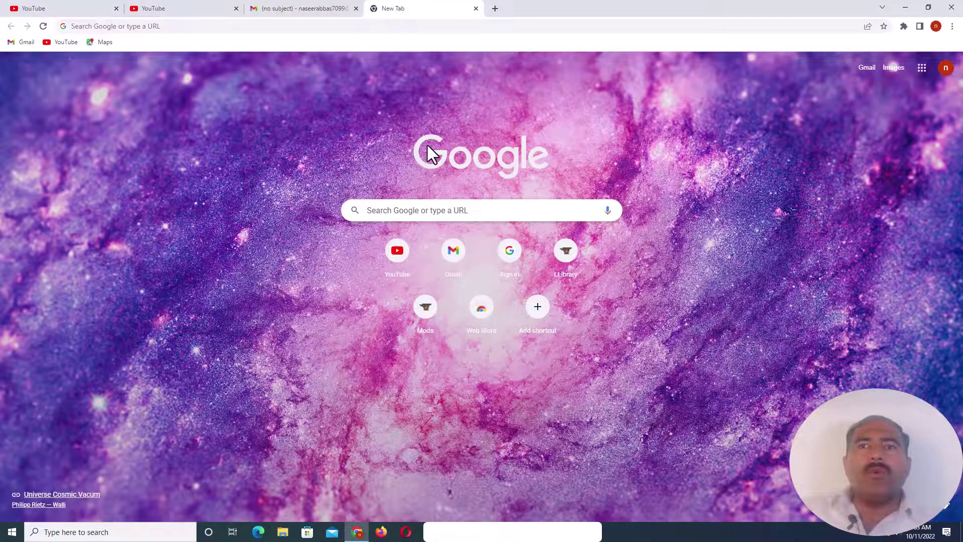
{"action": "left_click", "coordinate": [54, 43]}
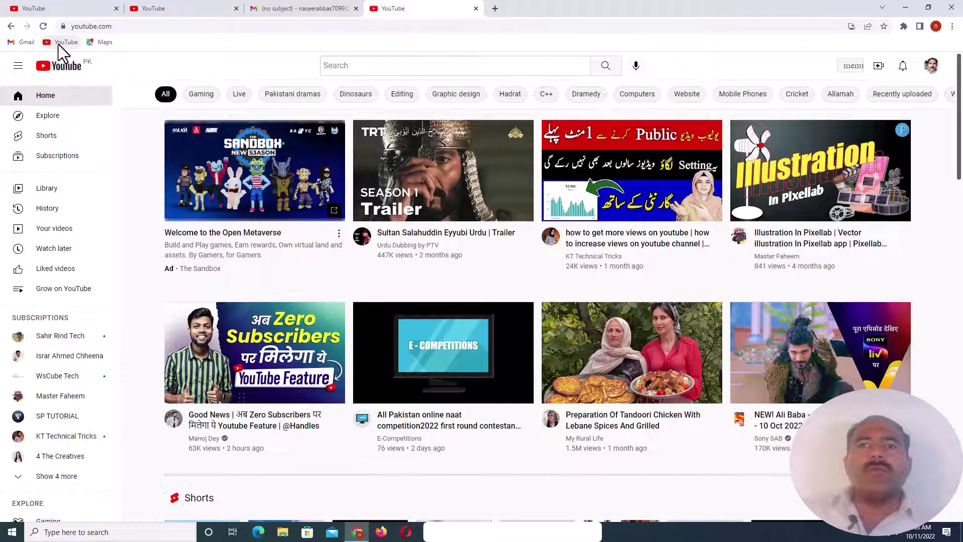
{"action": "left_click", "coordinate": [930, 77]}
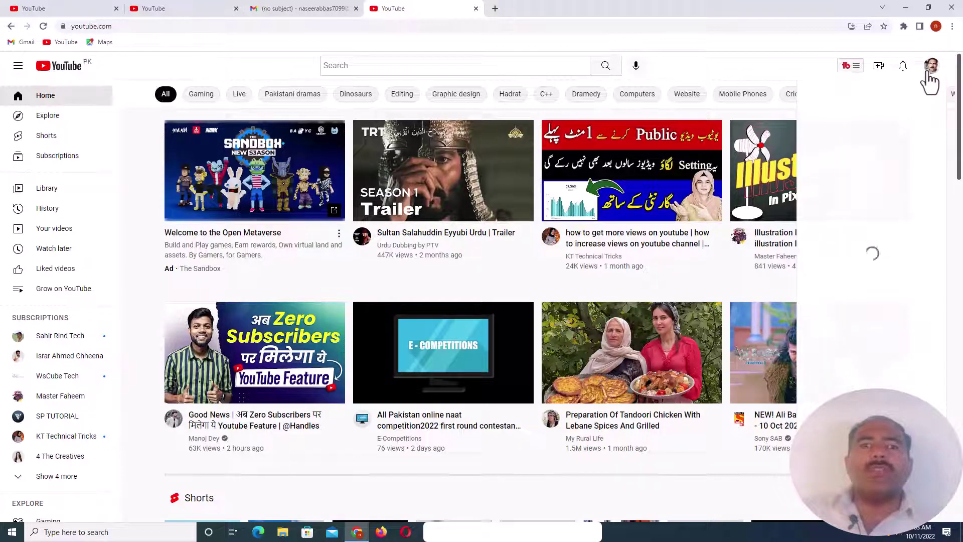
{"action": "left_click", "coordinate": [864, 140]}
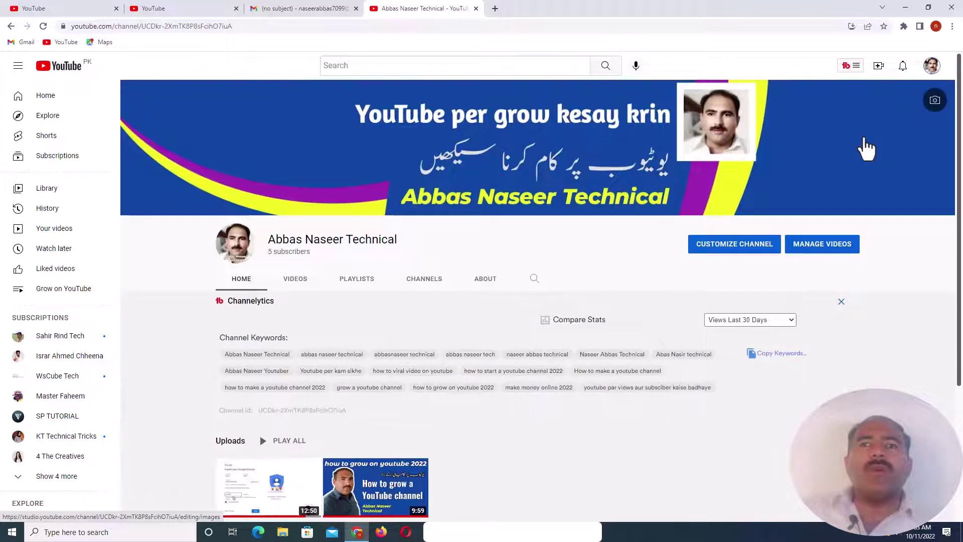
Switch to the newly added Chrome profile and browse its own YouTube channel page, dismissing the notification request
{"action": "left_click", "coordinate": [936, 27]}
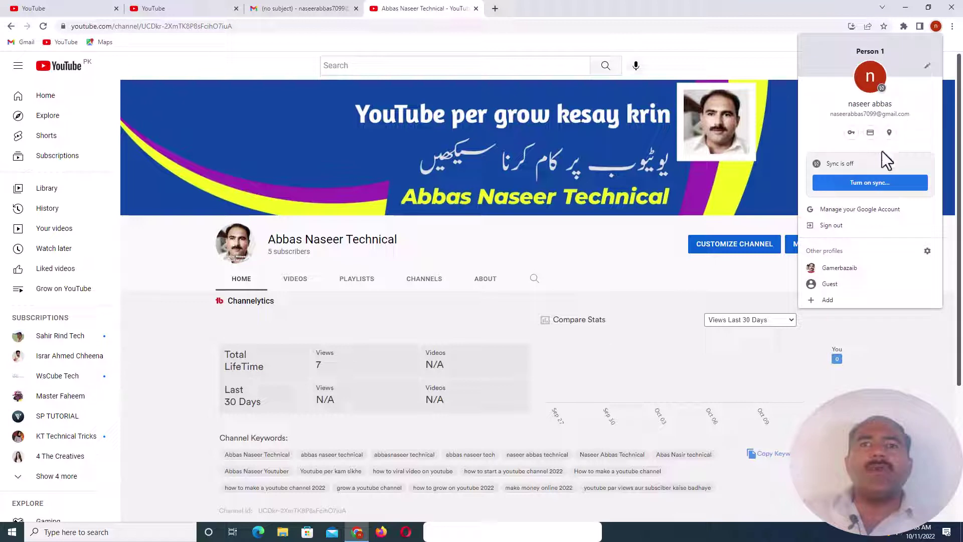
{"action": "left_click", "coordinate": [844, 266]}
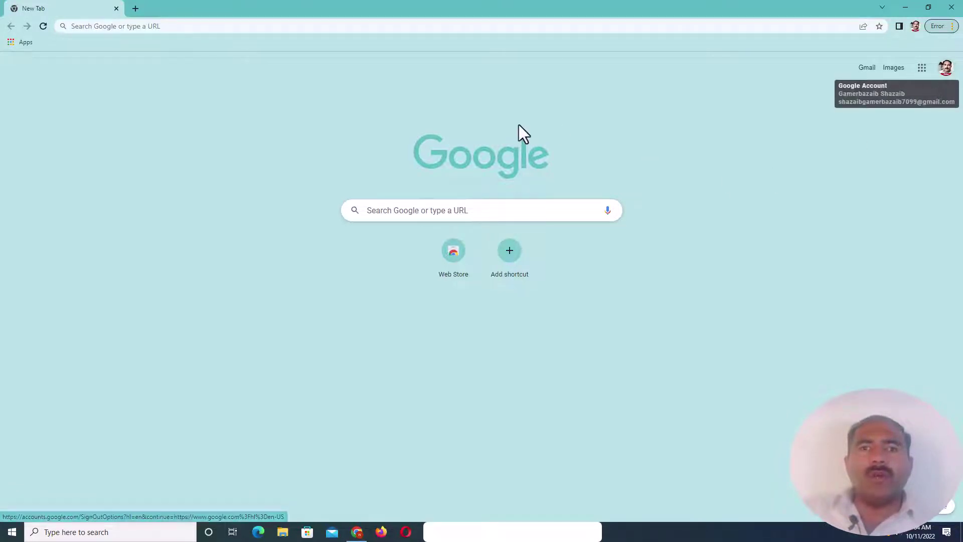
{"action": "left_click", "coordinate": [11, 44]}
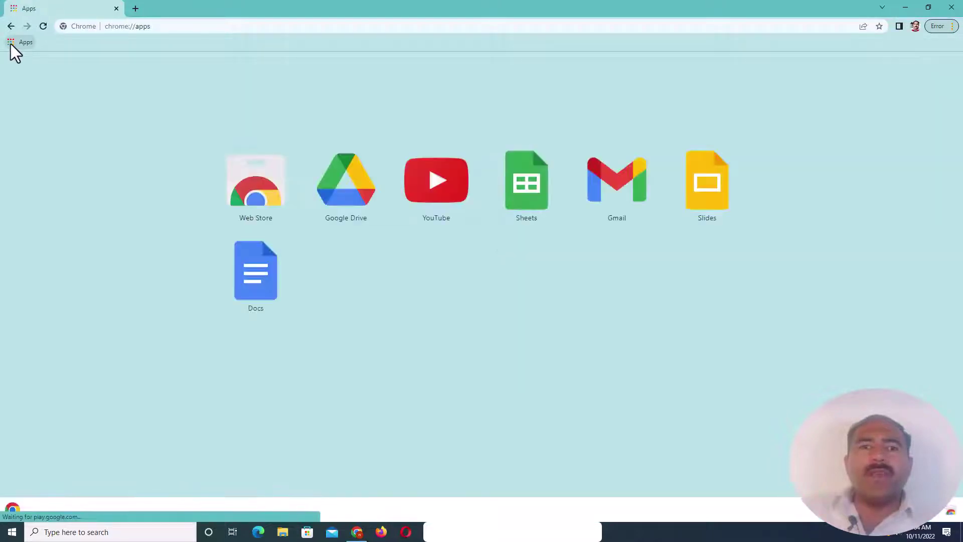
{"action": "left_click", "coordinate": [440, 191]}
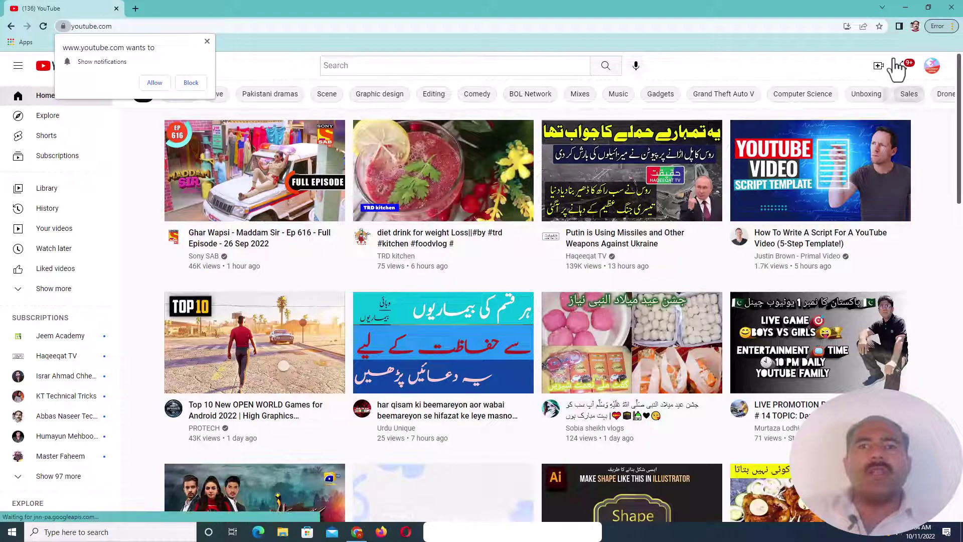
{"action": "left_click", "coordinate": [931, 68]}
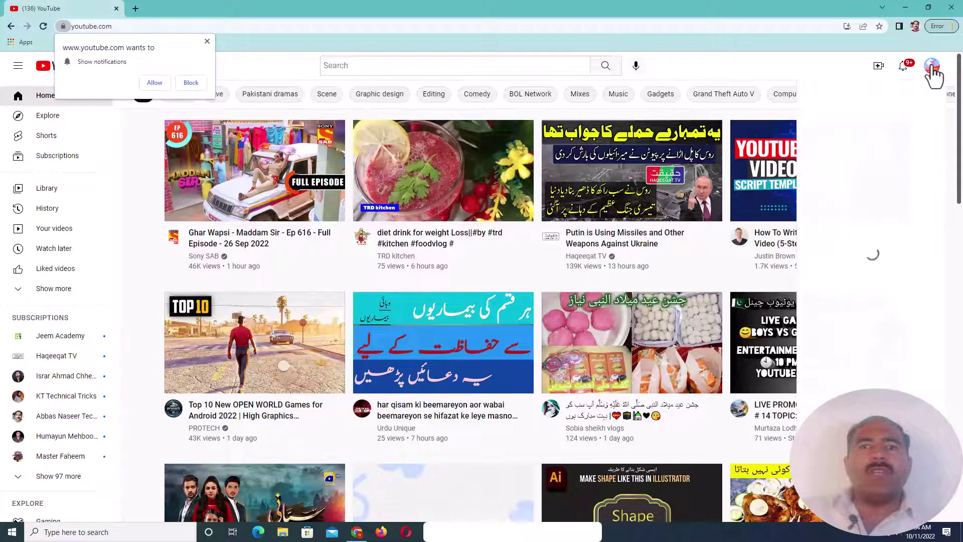
{"action": "left_click", "coordinate": [871, 145]}
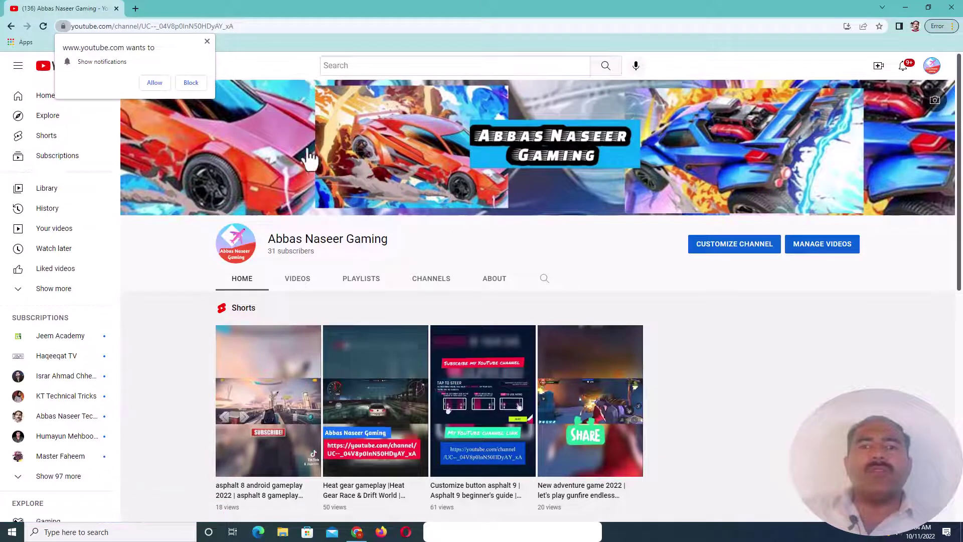
{"action": "left_click", "coordinate": [208, 44]}
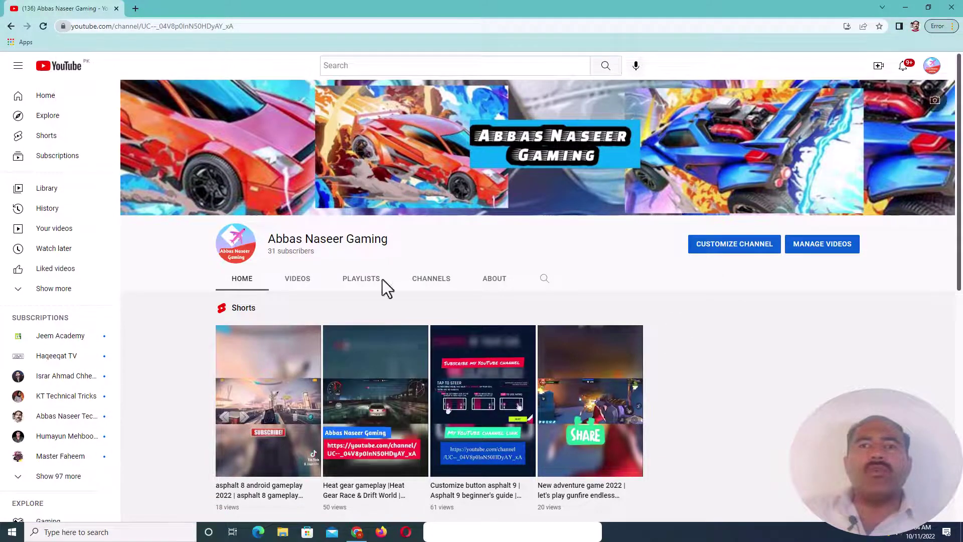
{"action": "scroll", "coordinate": [455, 306], "scroll_direction": "down", "scroll_amount": 4}
{"action": "scroll", "coordinate": [454, 309], "scroll_direction": "down", "scroll_amount": 5}
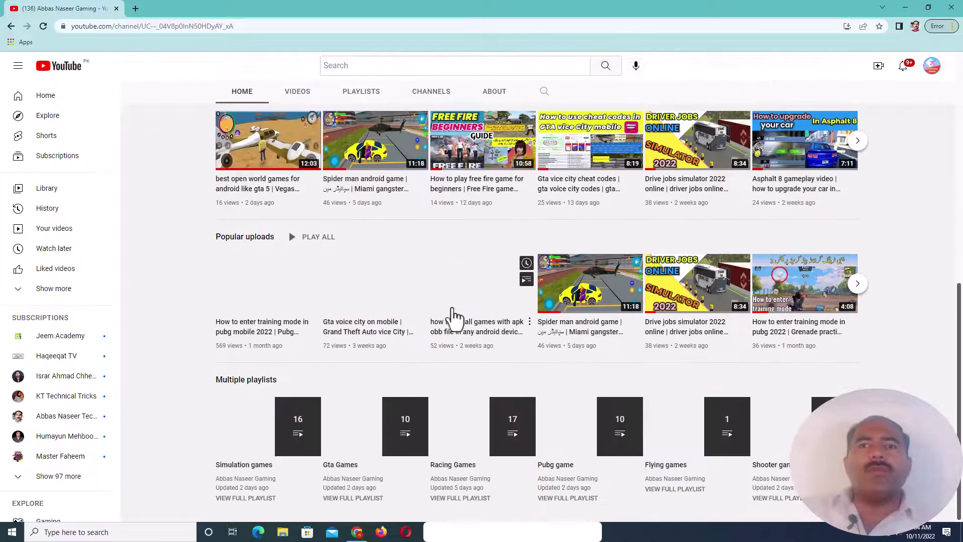
{"action": "scroll", "coordinate": [451, 316], "scroll_direction": "up", "scroll_amount": 8}
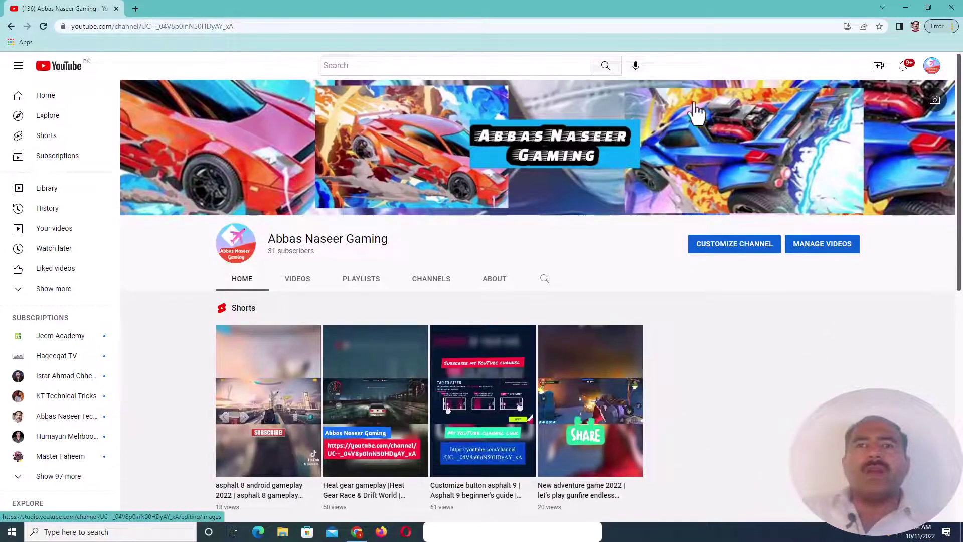
Enable the IDM Integration Module extension for this profile and close its welcome page
{"action": "left_click", "coordinate": [949, 27]}
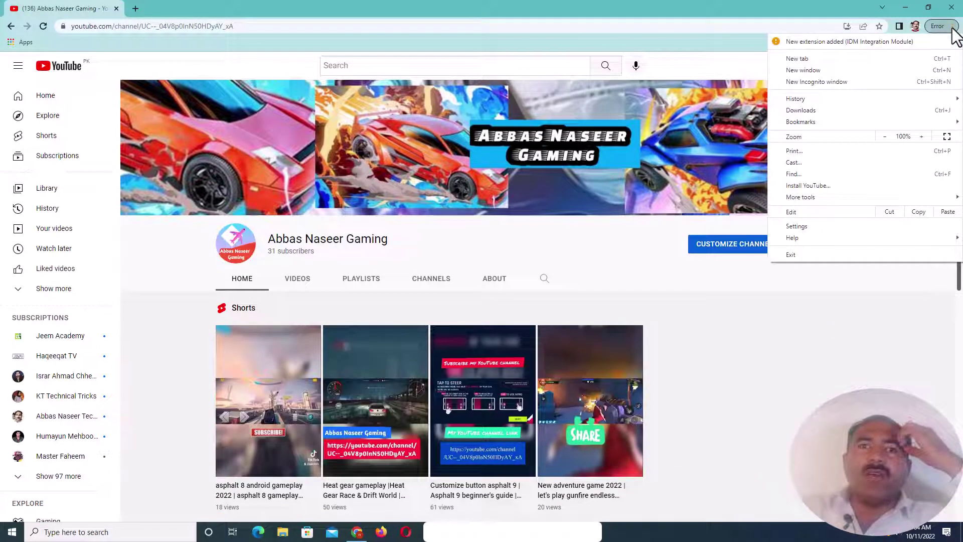
{"action": "left_click", "coordinate": [880, 43]}
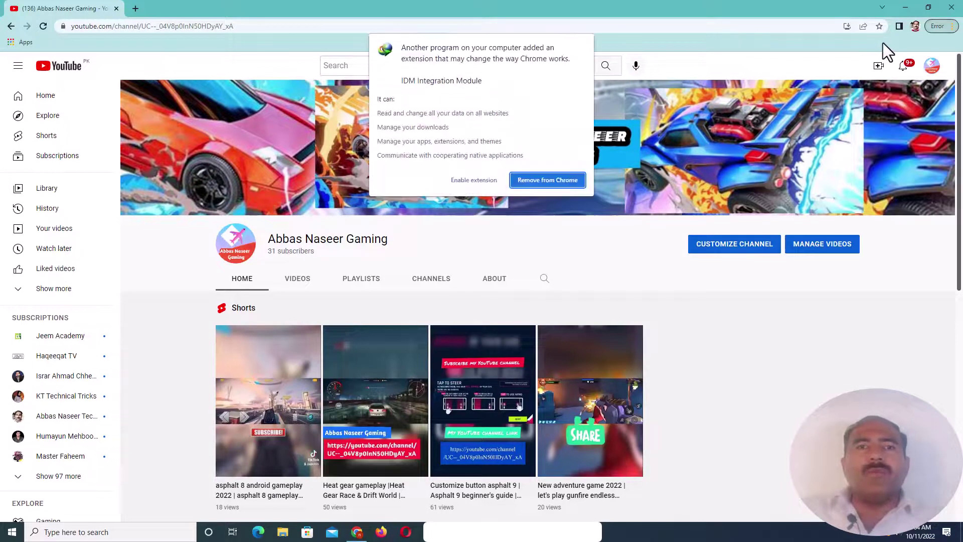
{"action": "left_click", "coordinate": [471, 182]}
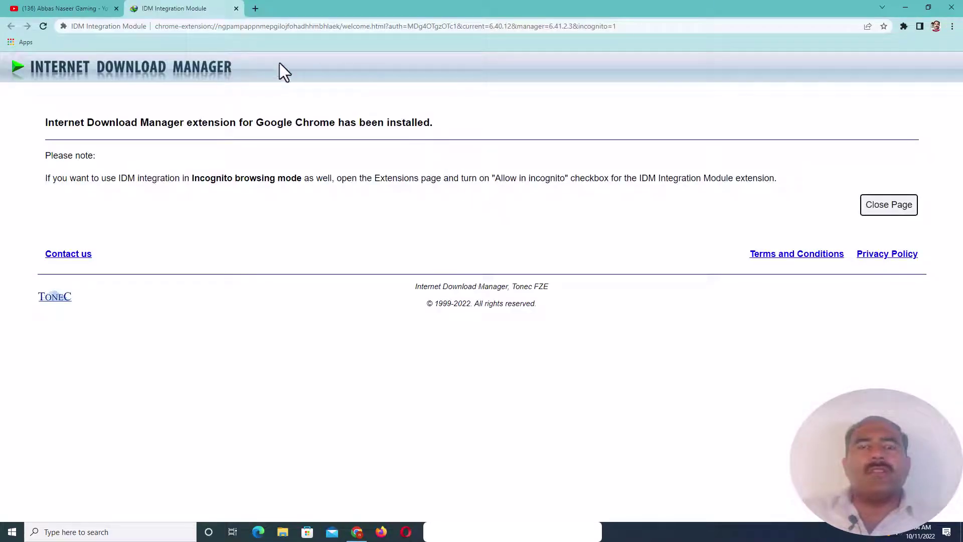
{"action": "left_click", "coordinate": [236, 9]}
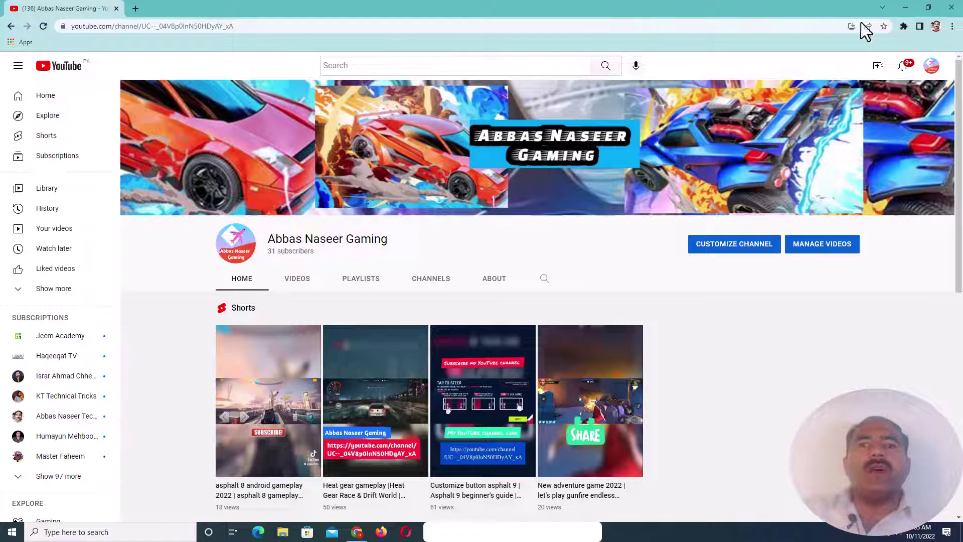
Switch back to the original Chrome profile and show the uploaded videos of its YouTube channel
{"action": "left_click", "coordinate": [936, 28]}
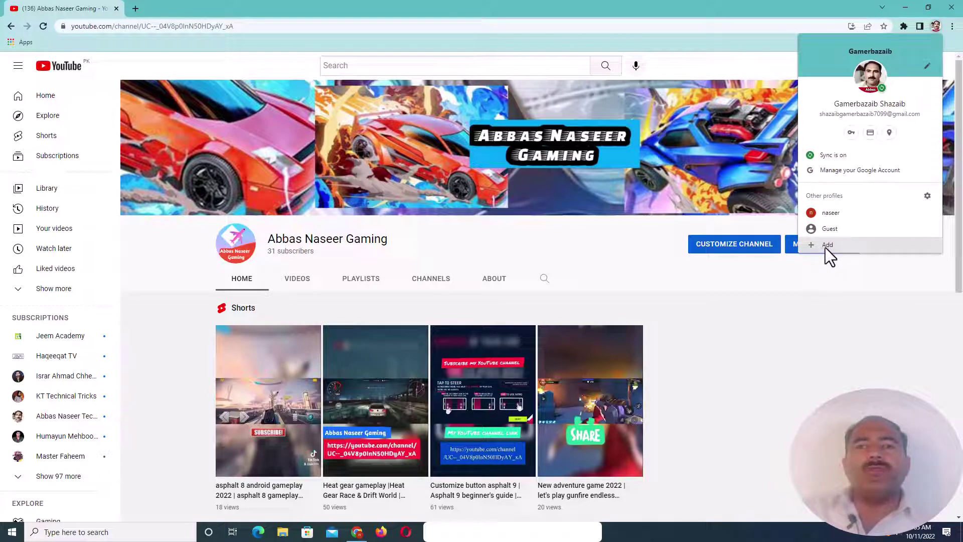
{"action": "left_click", "coordinate": [829, 214]}
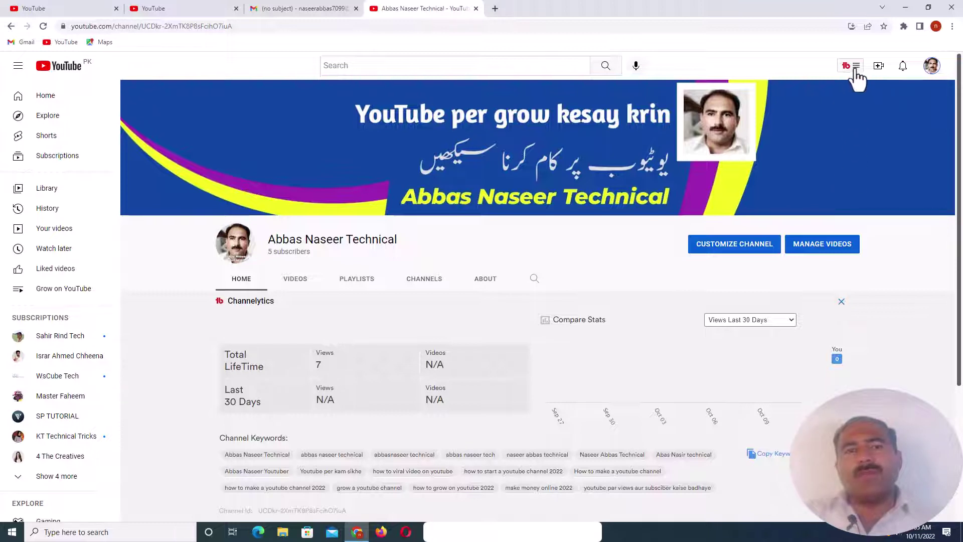
{"action": "left_click", "coordinate": [301, 281]}
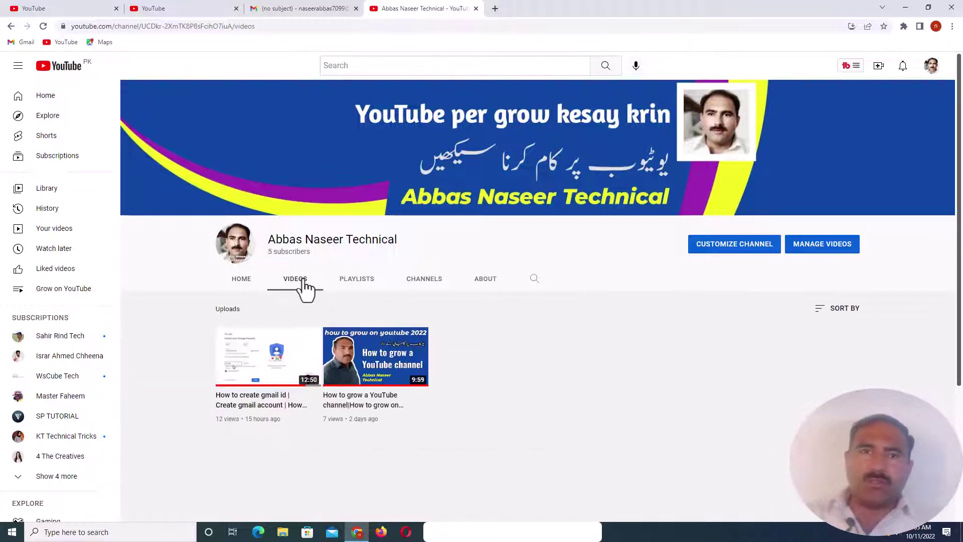